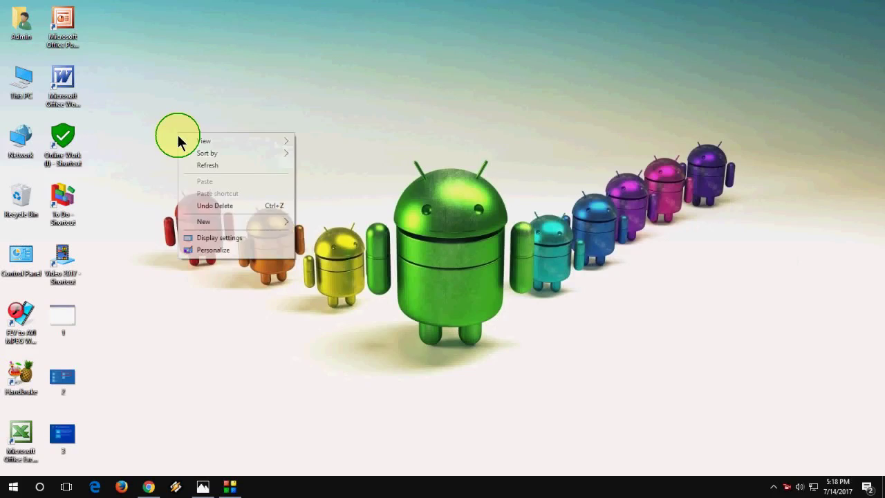
Refresh the Windows desktop.
click(205, 163)
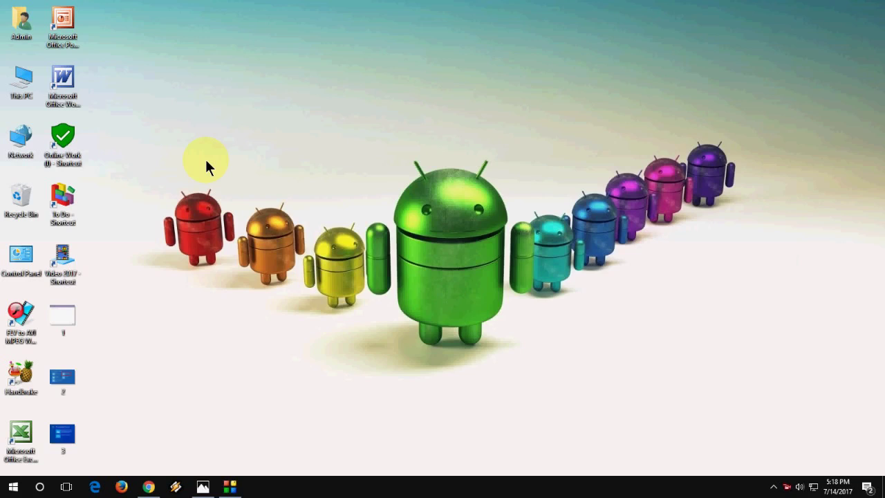
right_click(267, 146)
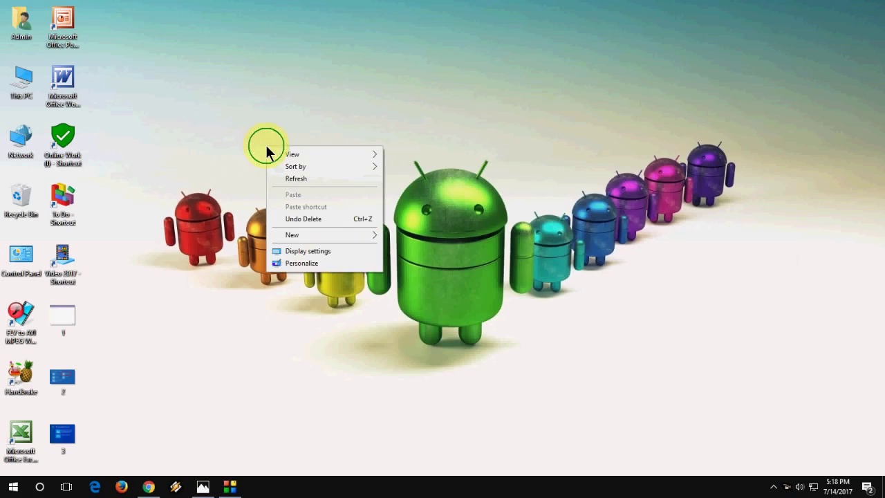
click(283, 179)
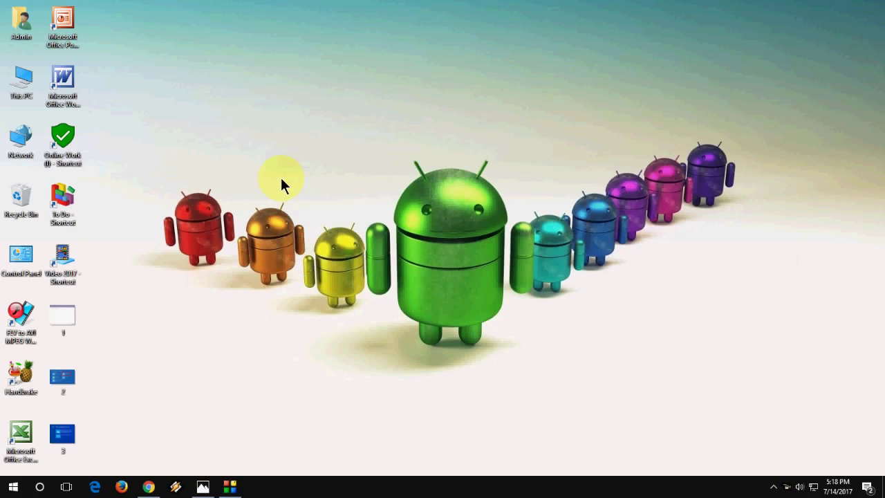
In This PC, check the 7.41 GB (J:) pen drive's contents and bring up its Format dialog.
double_click(23, 81)
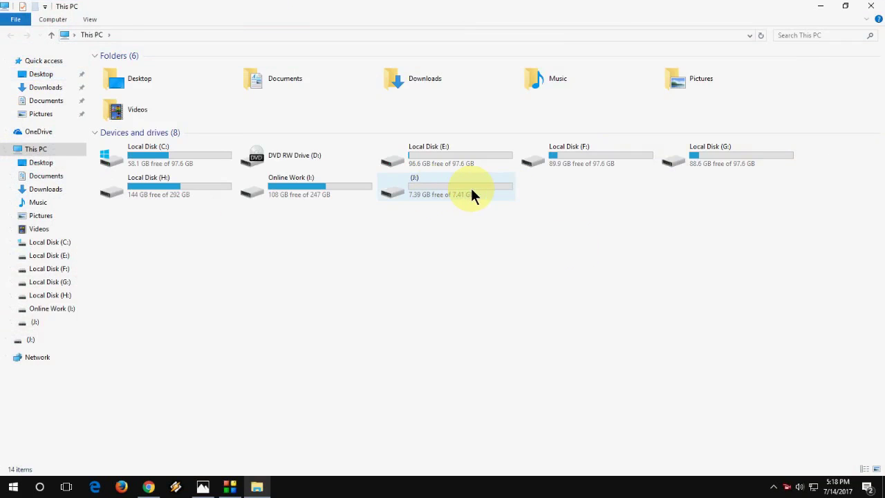
click(470, 187)
double_click(472, 192)
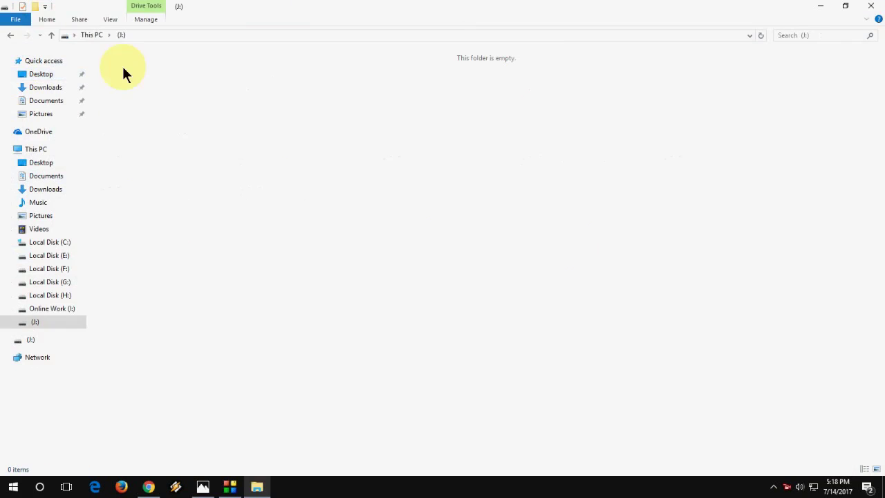
click(10, 35)
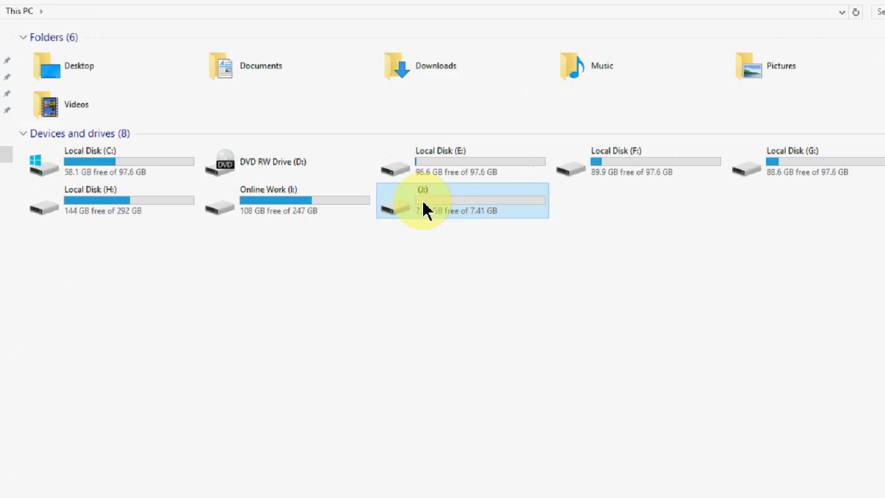
click(416, 187)
right_click(449, 253)
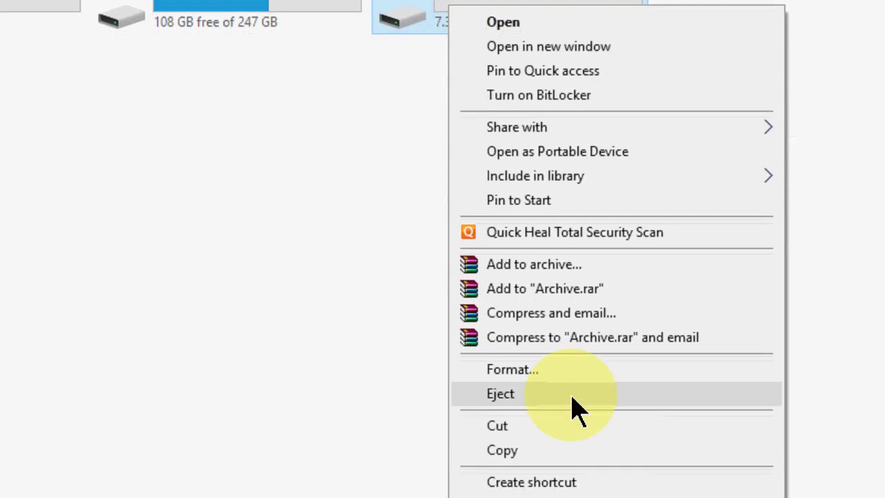
click(569, 372)
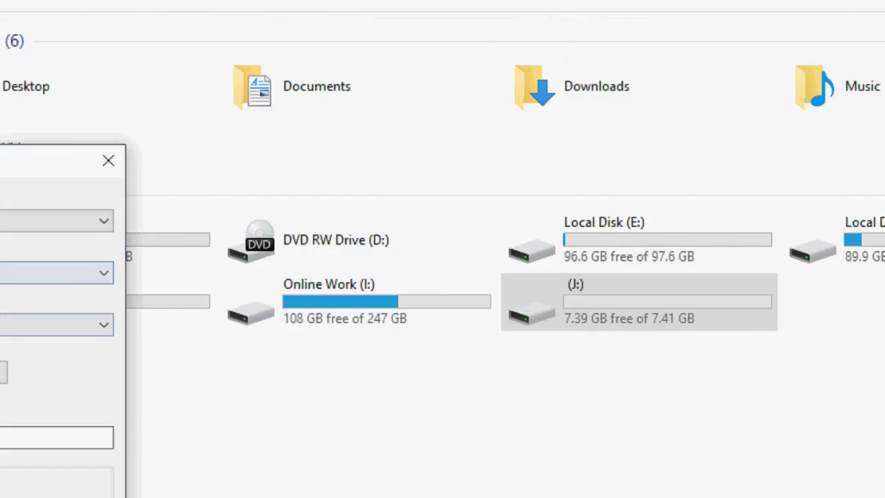
Quick-format drive J: as NTFS, confirm the data wipe, and close File Explorer.
click(1, 275)
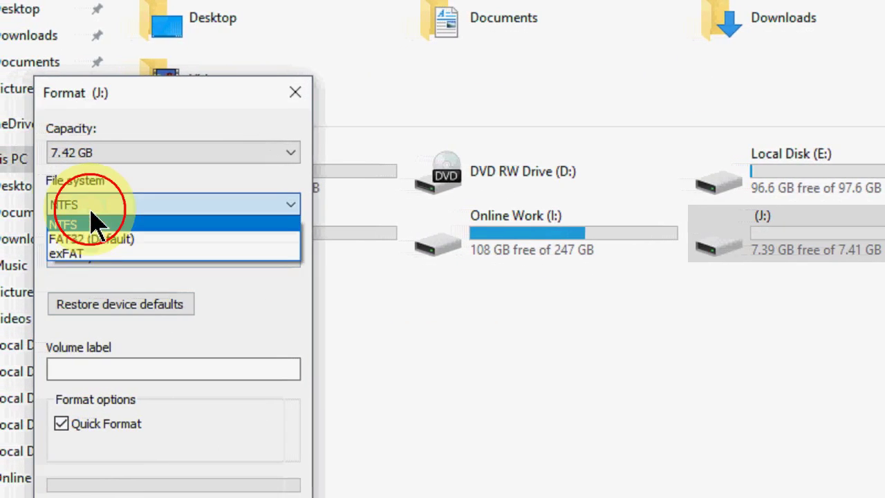
click(96, 224)
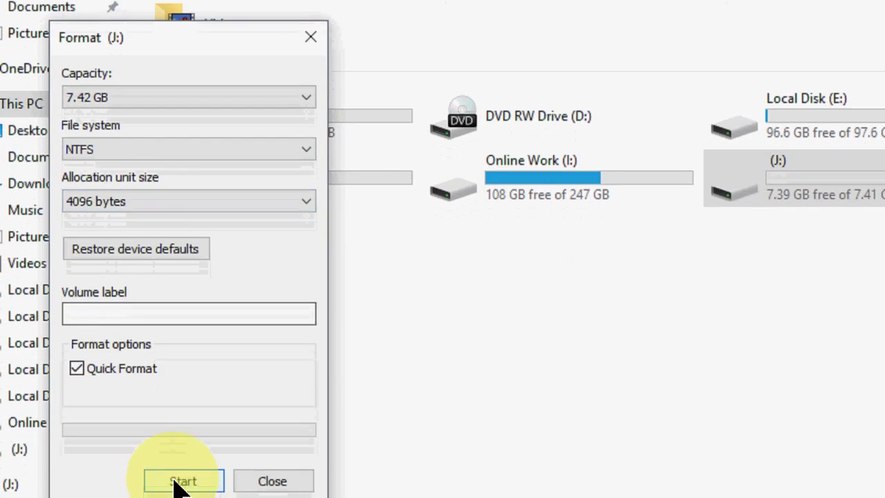
click(184, 481)
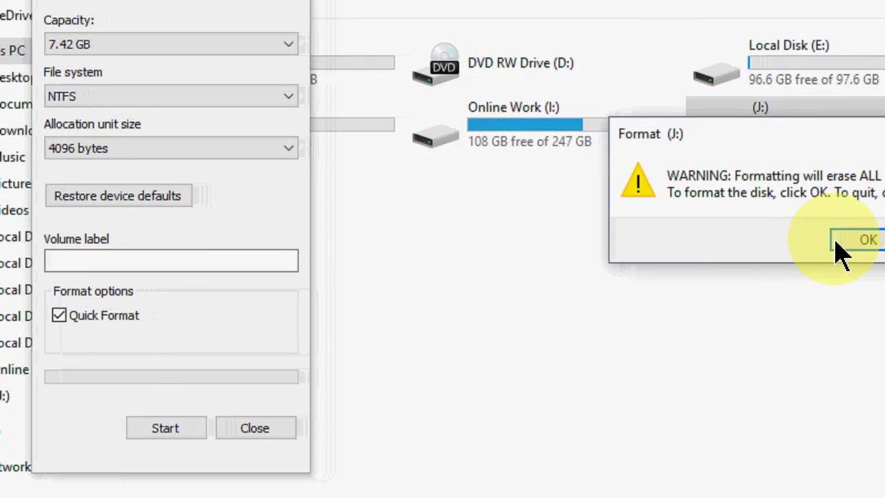
click(870, 293)
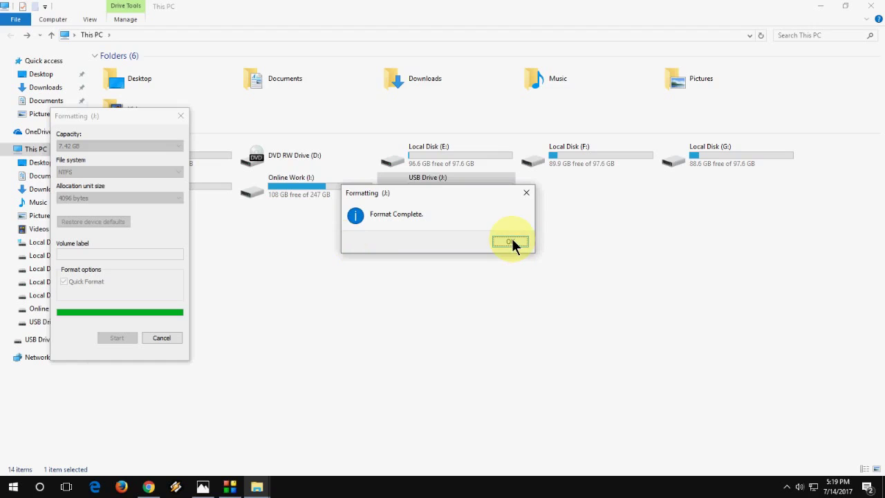
click(511, 241)
click(162, 337)
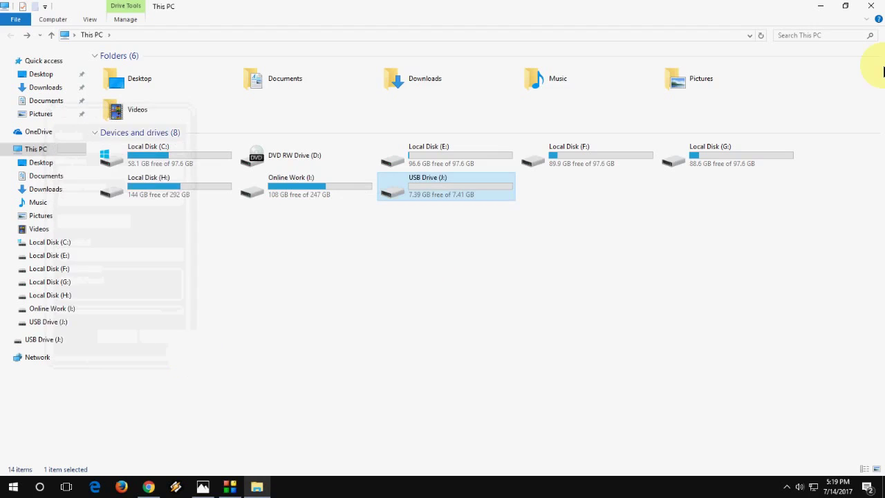
click(872, 6)
right_click(269, 175)
Search 'recovery drive' from the Start menu and launch Create a recovery drive.
click(287, 205)
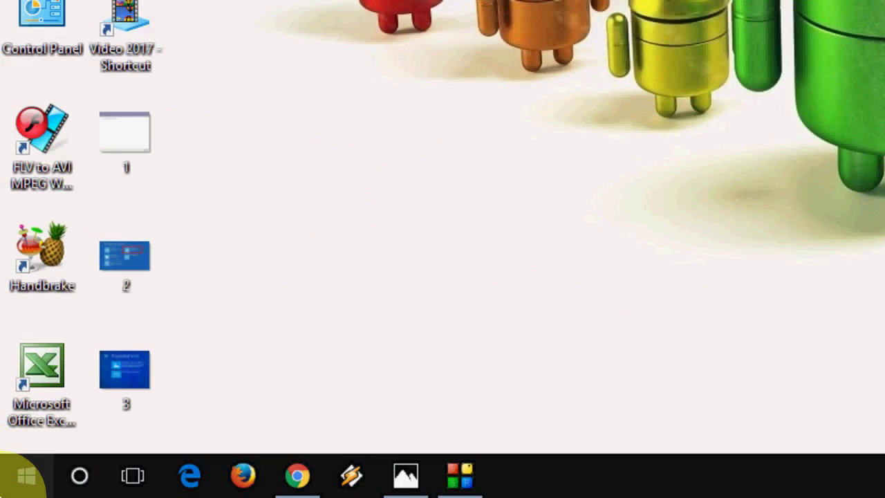
click(25, 476)
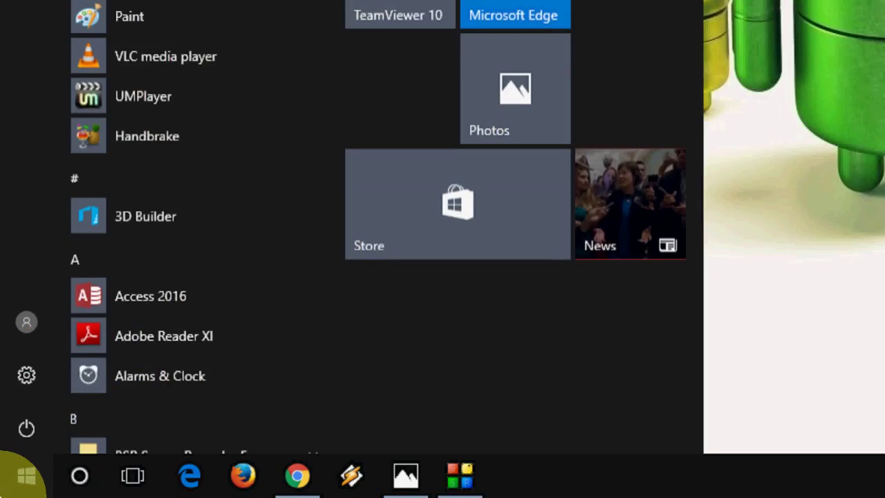
text(recovery )
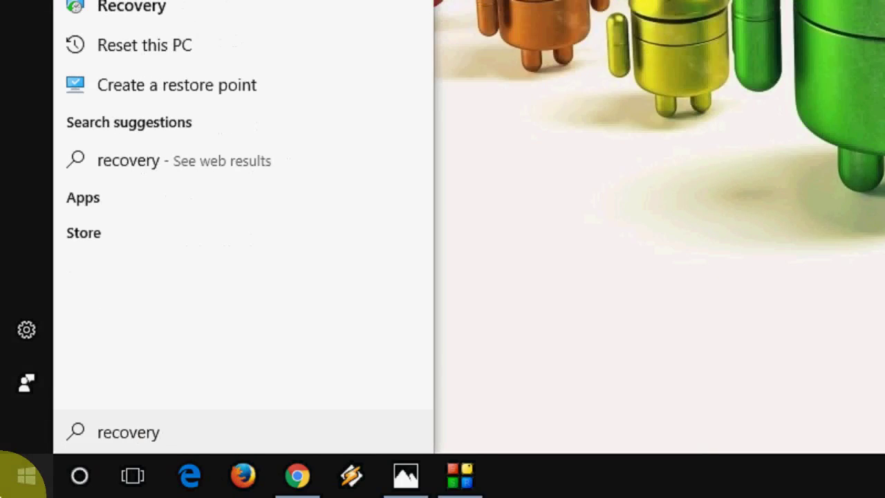
text(drive)
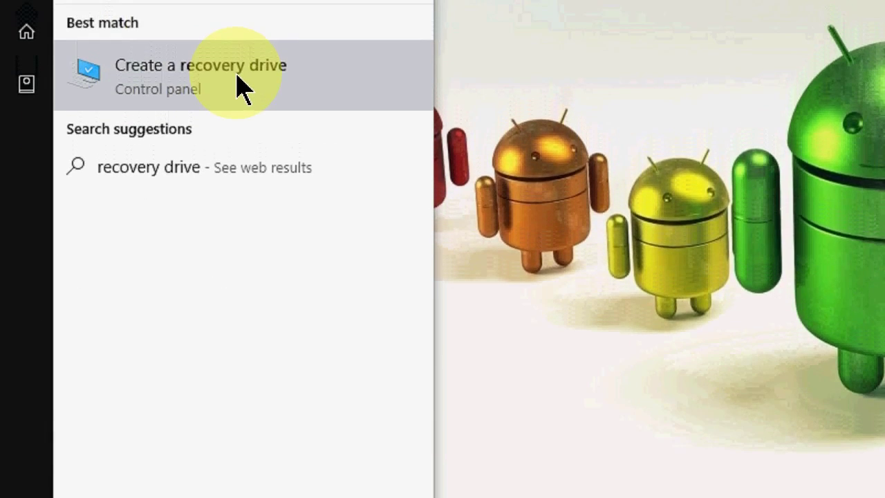
click(238, 95)
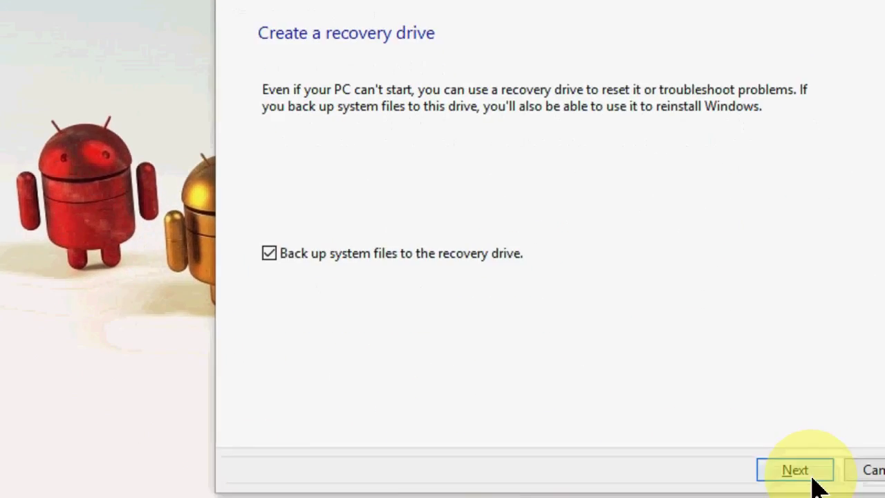
Choose the J:\ flash drive as the recovery target and reach the deletion warning page.
click(802, 472)
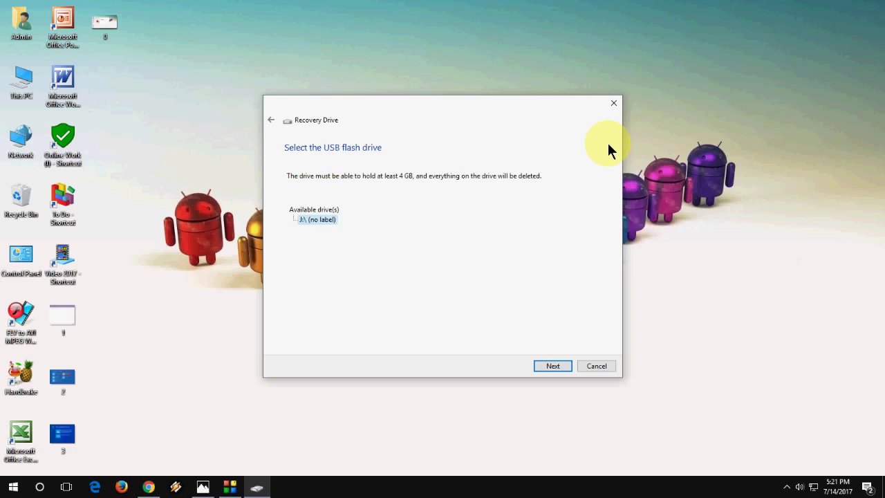
click(671, 137)
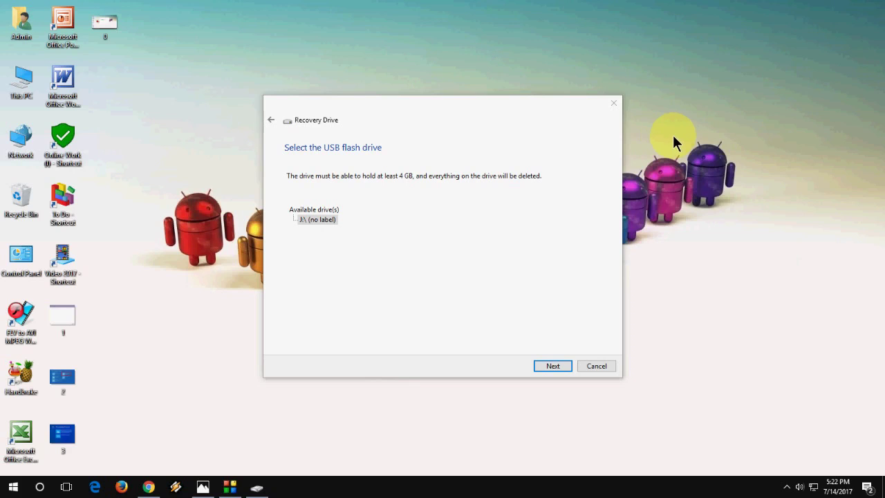
click(320, 220)
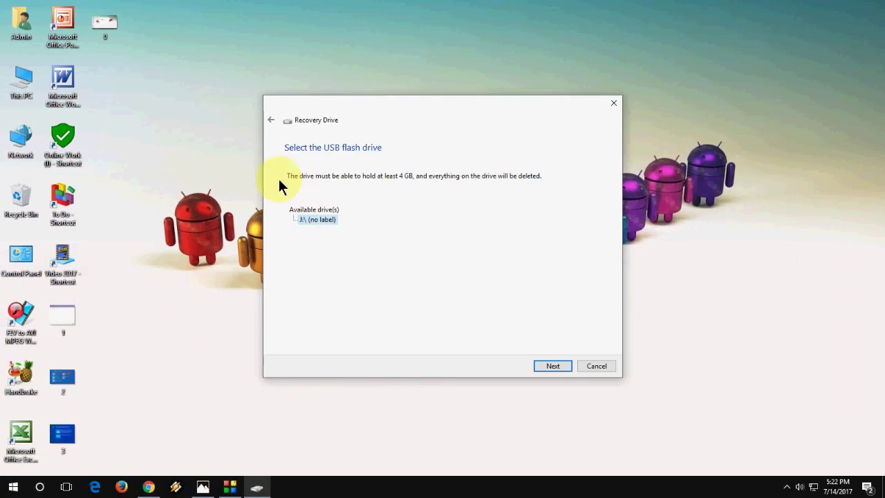
click(239, 171)
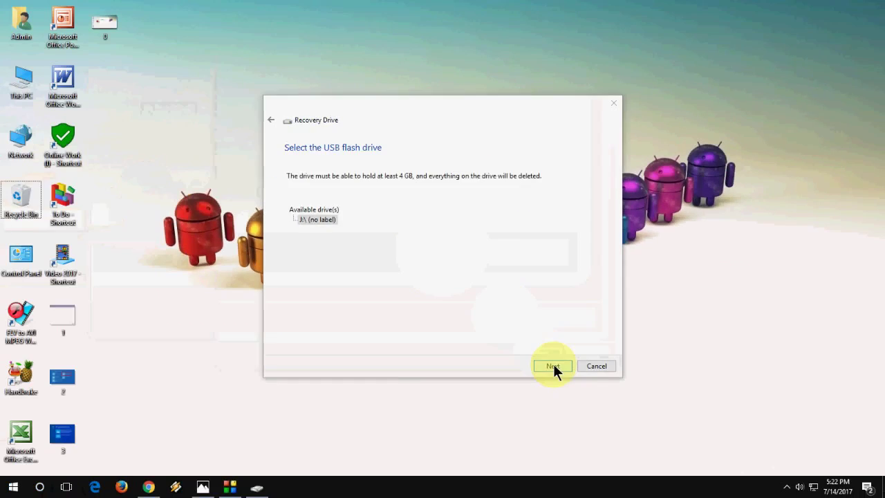
click(480, 289)
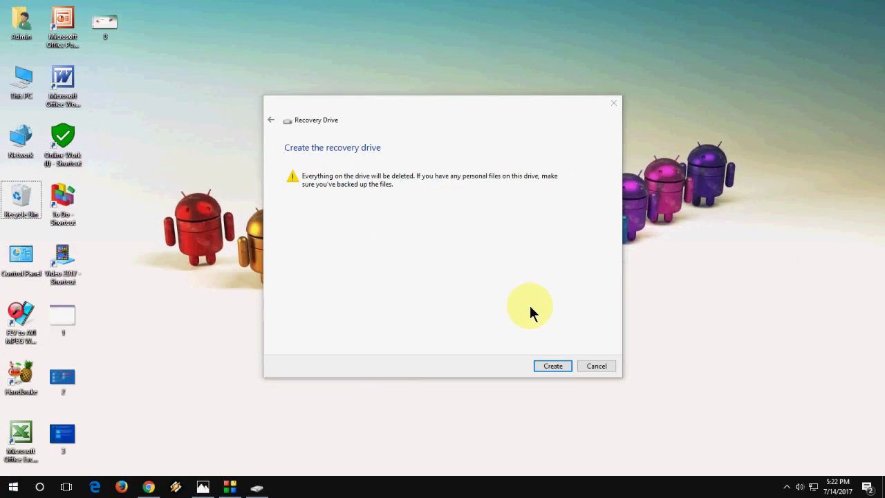
Start creating the recovery drive on J:\ and wait until it reports ready.
click(553, 366)
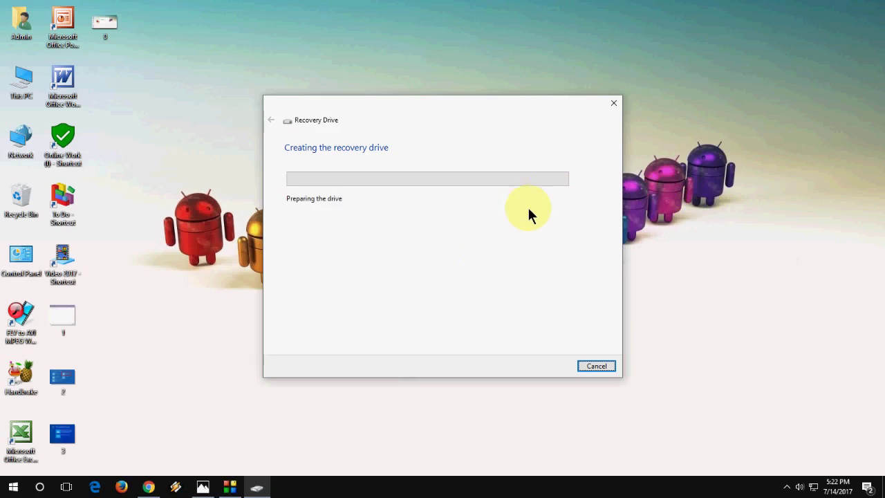
right_click(710, 271)
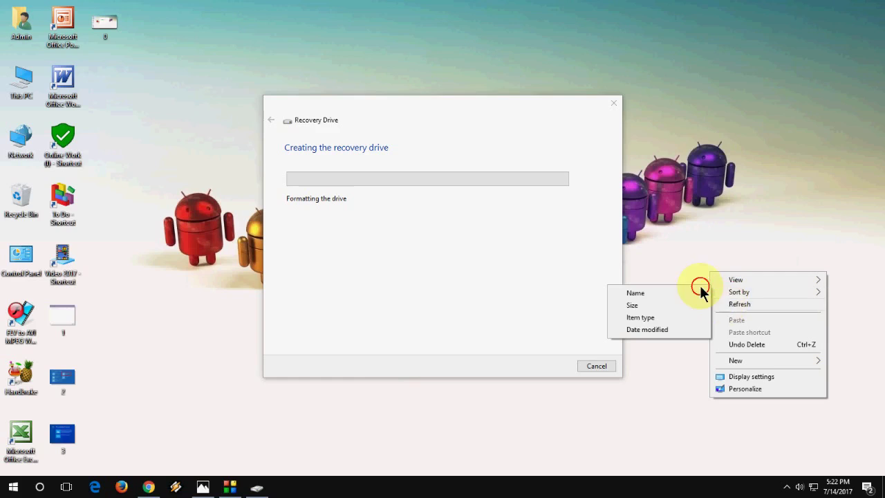
click(376, 217)
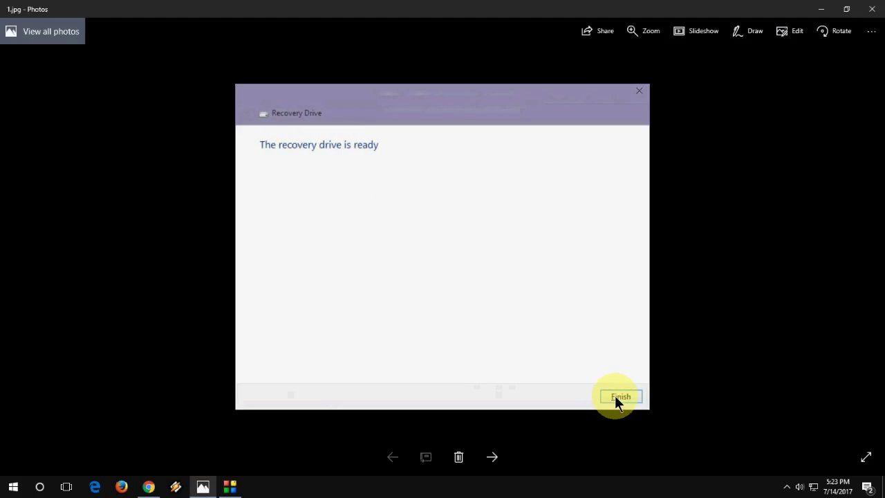
Minimise the Photos view of 1.jpg and refresh the desktop several times.
click(821, 9)
right_click(447, 114)
right_click(414, 146)
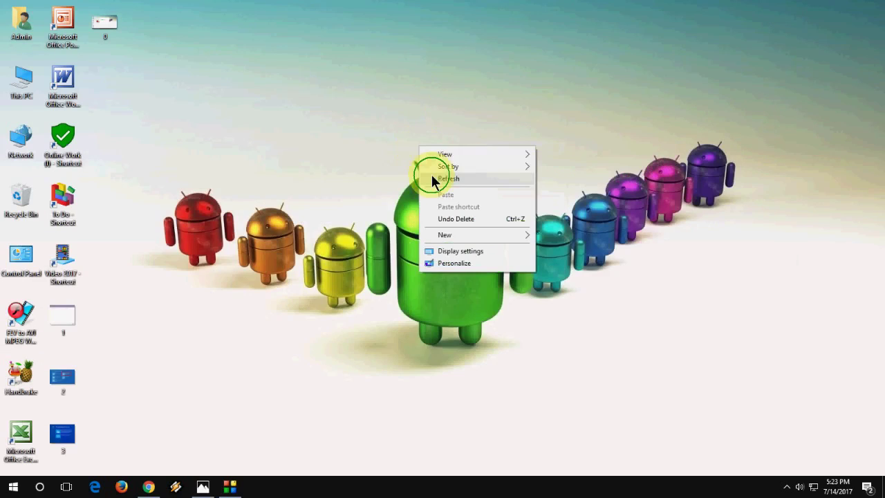
click(435, 178)
right_click(298, 171)
click(299, 196)
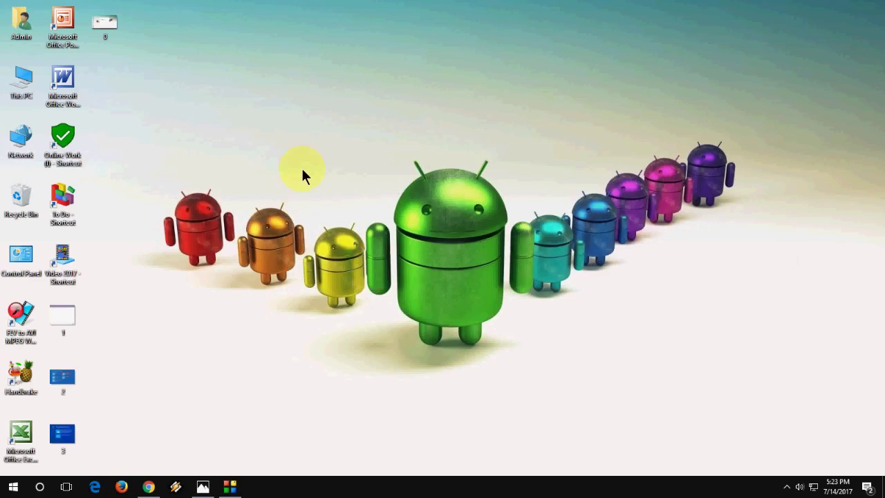
right_click(300, 167)
click(331, 192)
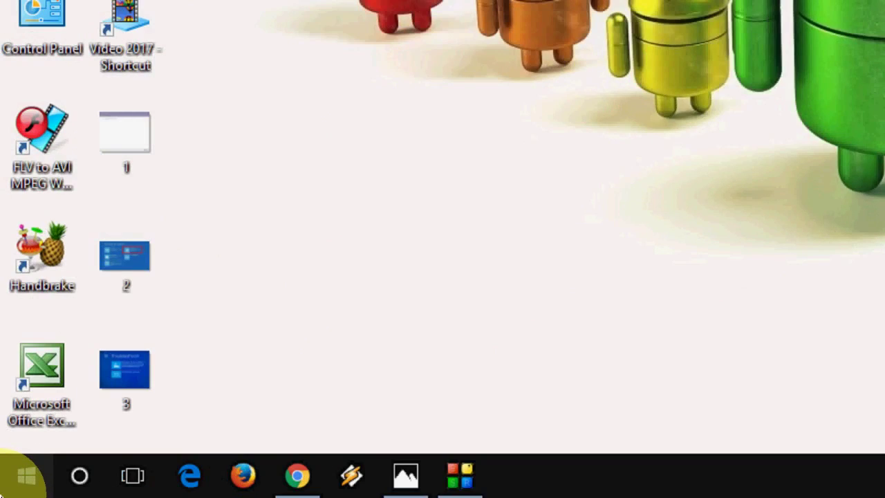
click(23, 475)
text(reset)
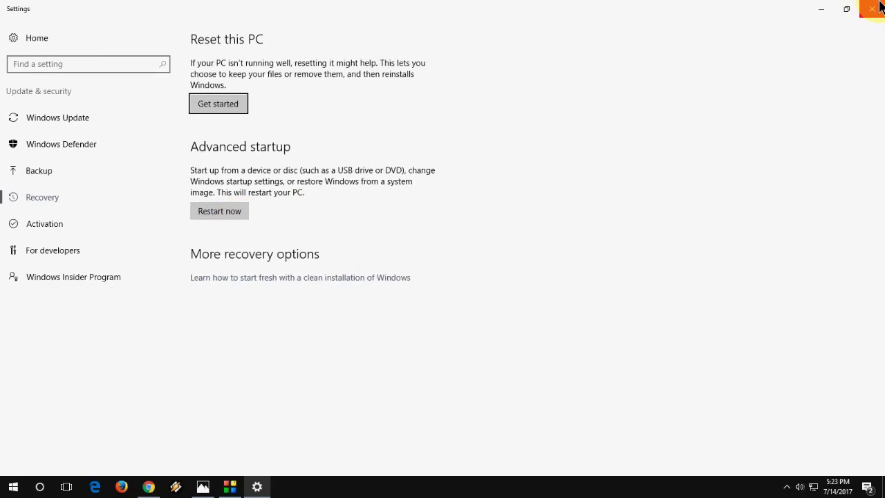
click(873, 8)
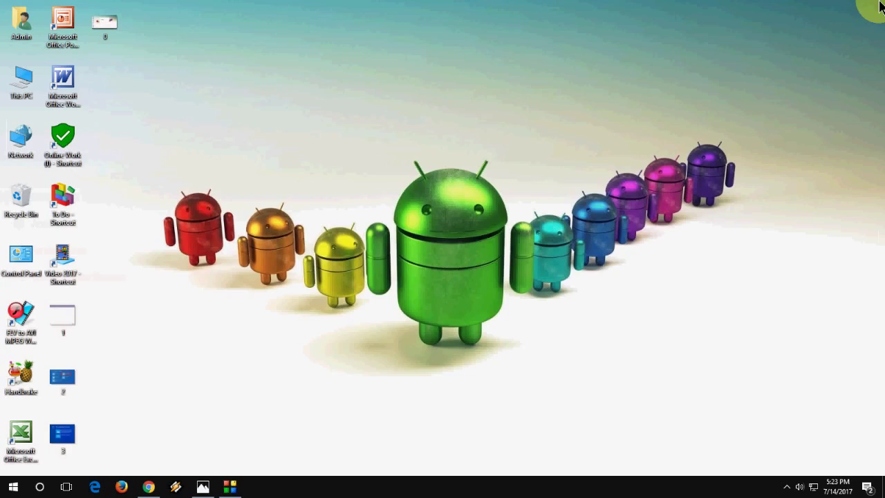
click(202, 486)
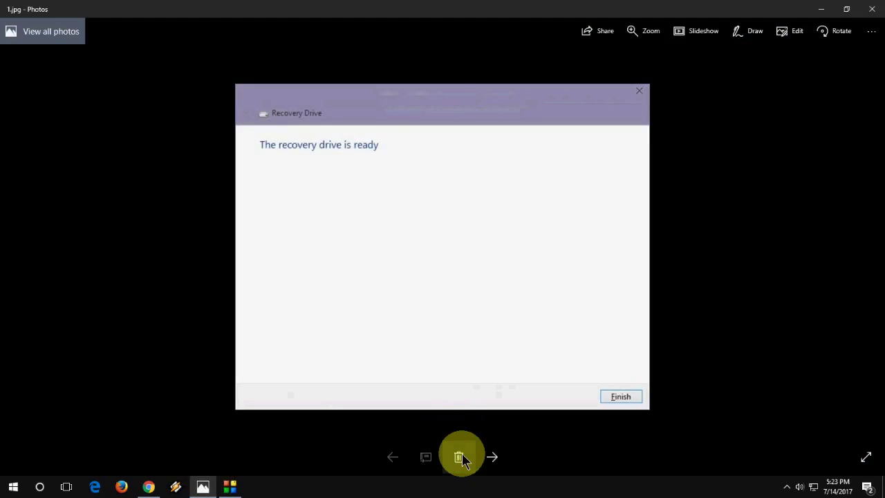
click(492, 457)
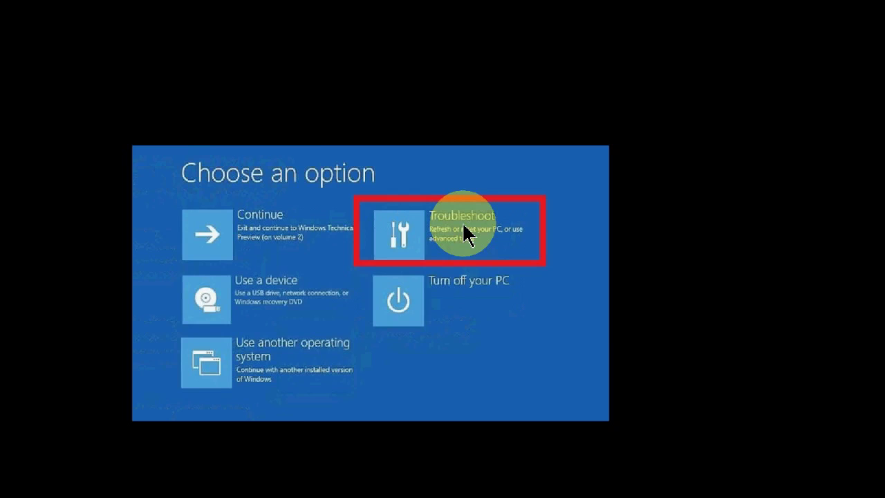
key(Right)
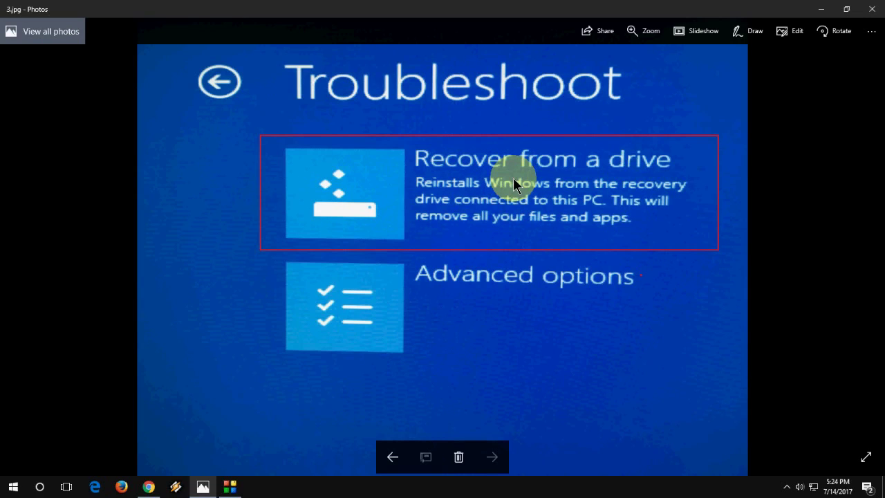
click(870, 11)
right_click(421, 114)
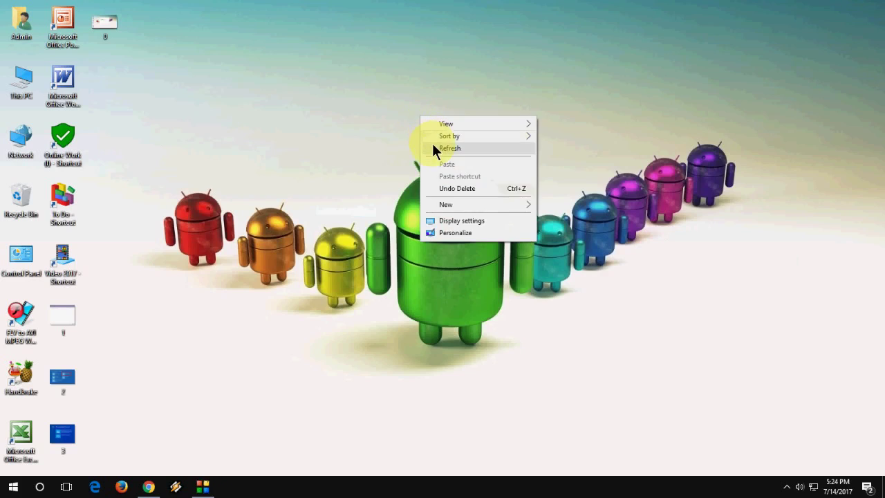
click(433, 148)
right_click(392, 119)
click(417, 147)
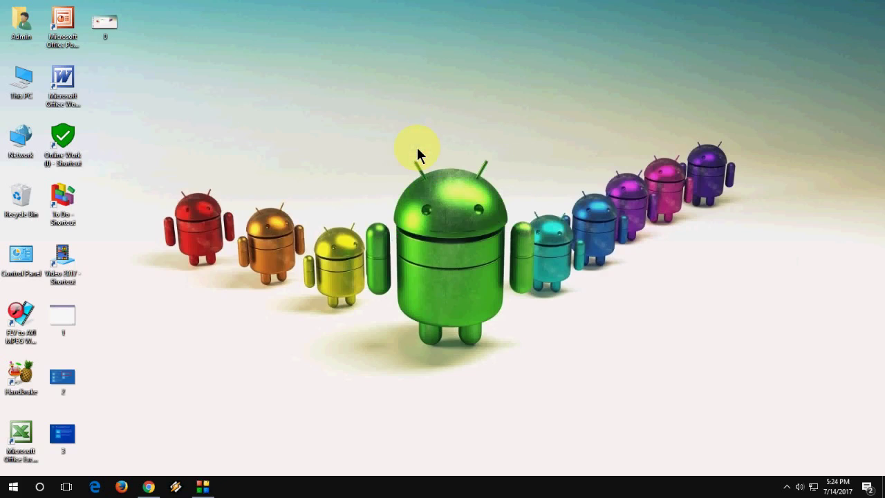